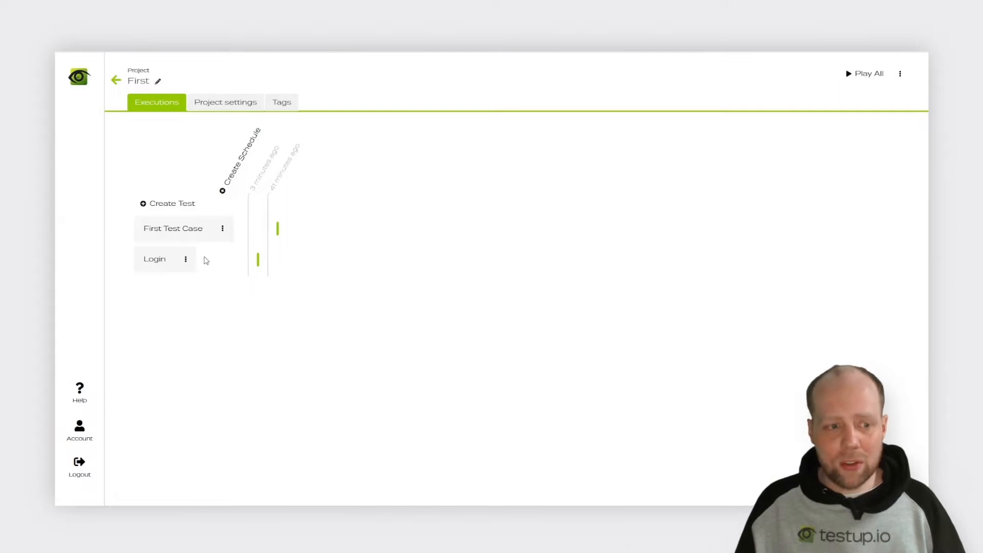
Step: Create a test case named "Create" in the First project
click(172, 204)
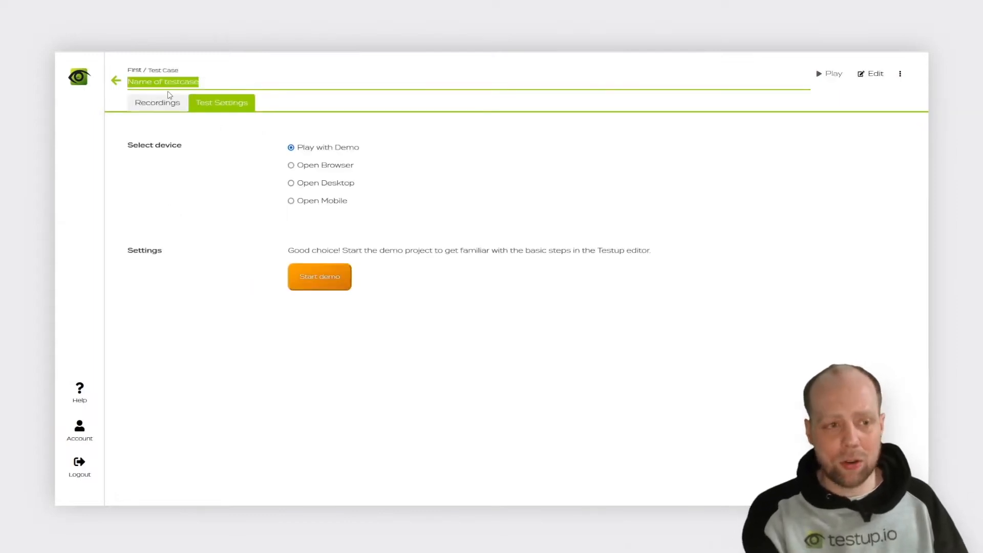
text(Create)
key(Return)
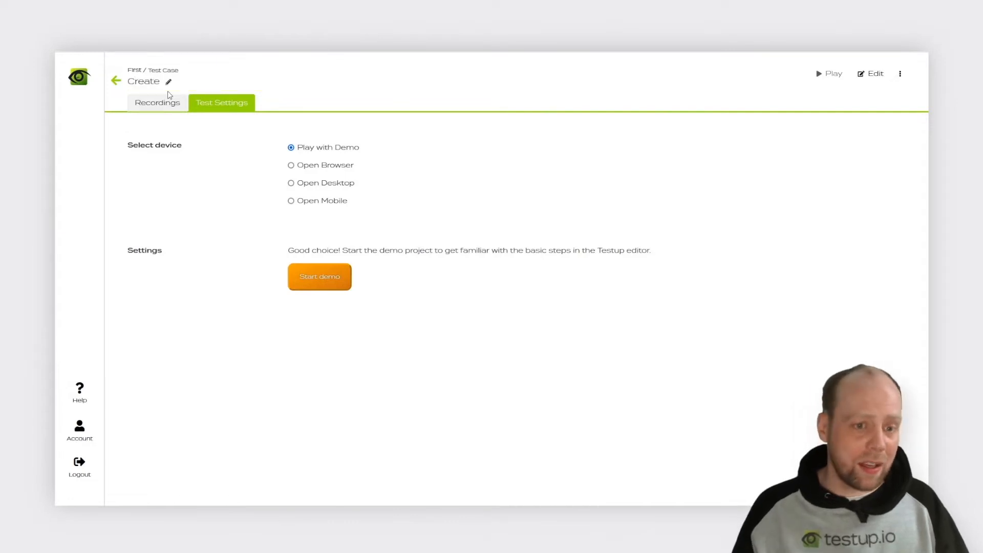
Step: Set the test case's device to Open Browser and choose Login as its predecessor
click(290, 166)
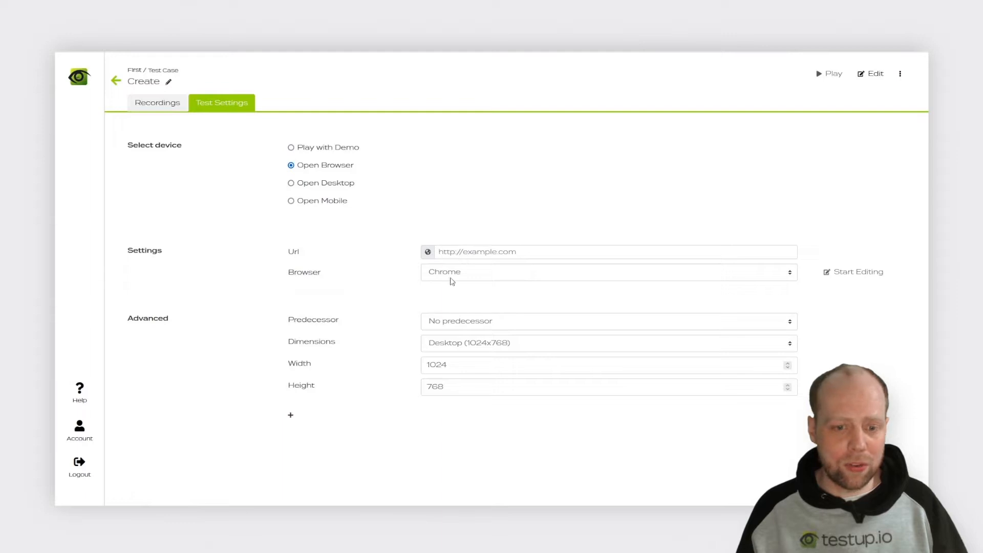
click(455, 326)
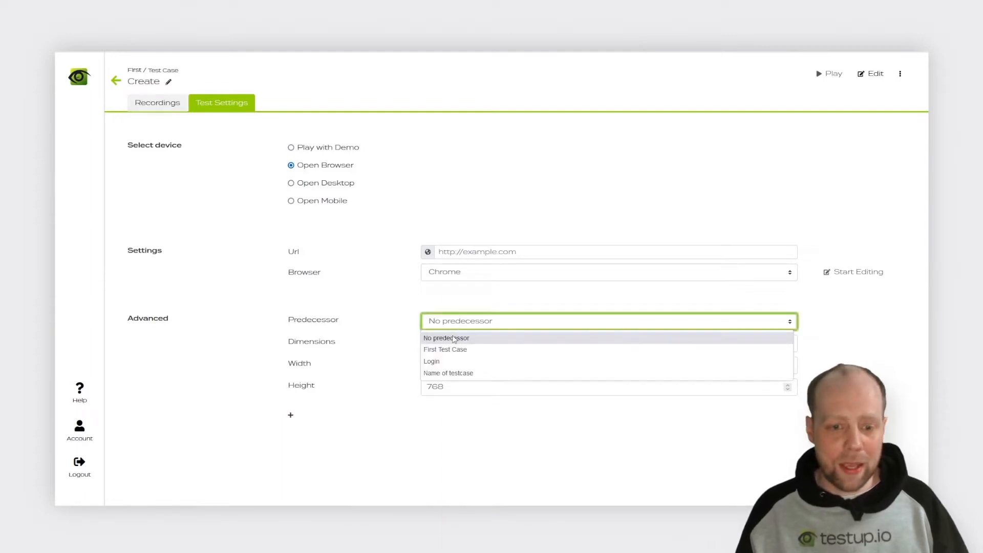
click(452, 363)
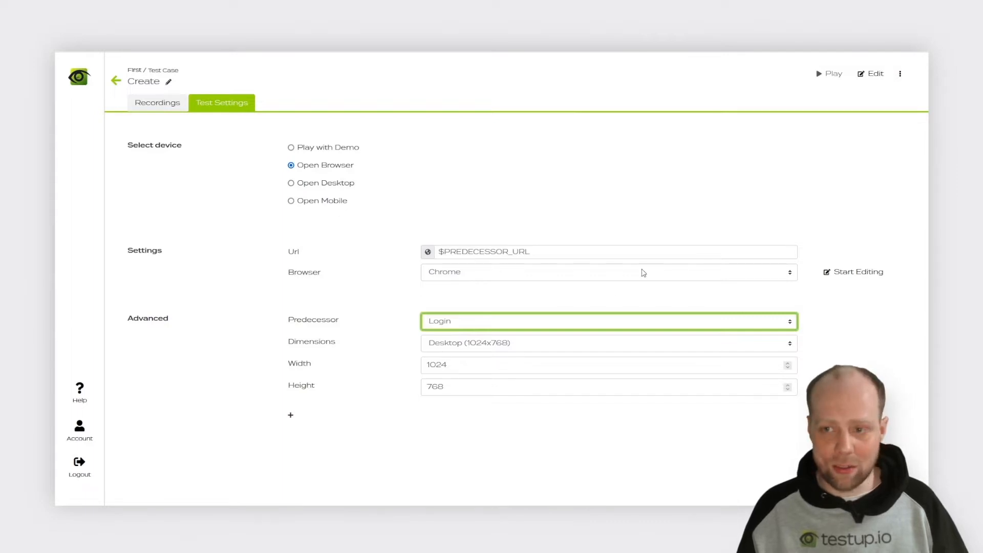
Step: Open the test case for editing and play the Login predecessor, expanding its recorded actions for viewing and collapsing them again
click(866, 74)
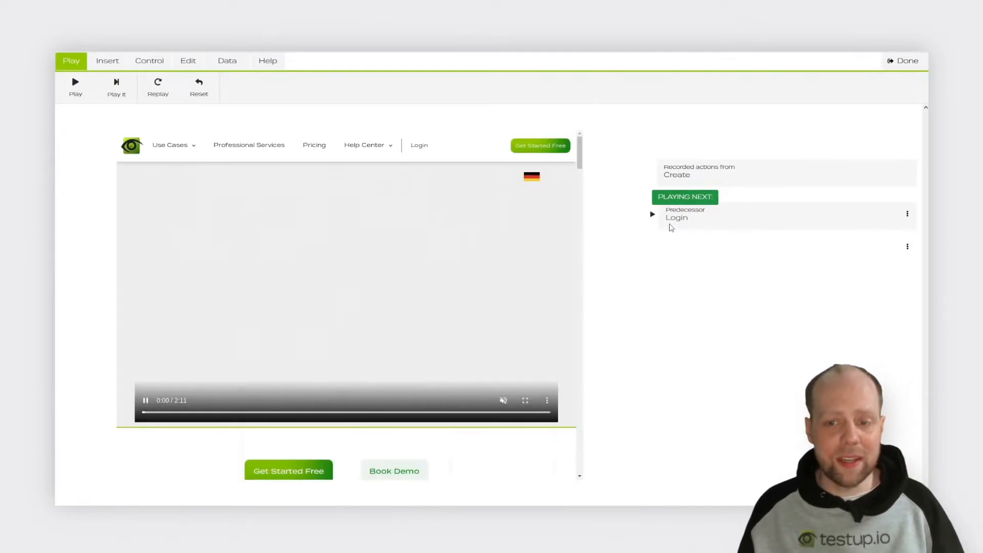
click(670, 241)
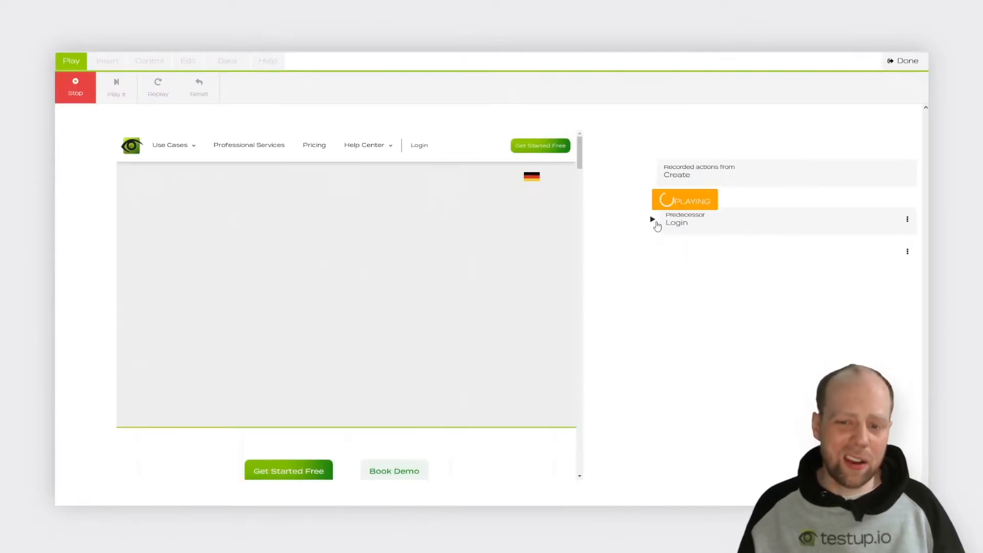
click(652, 220)
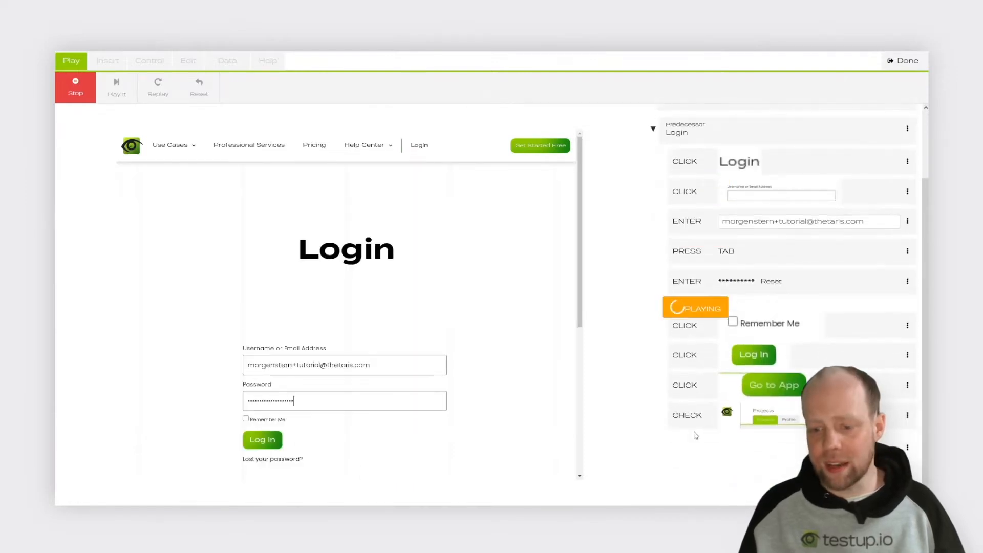
scroll(665, 200, up, 2)
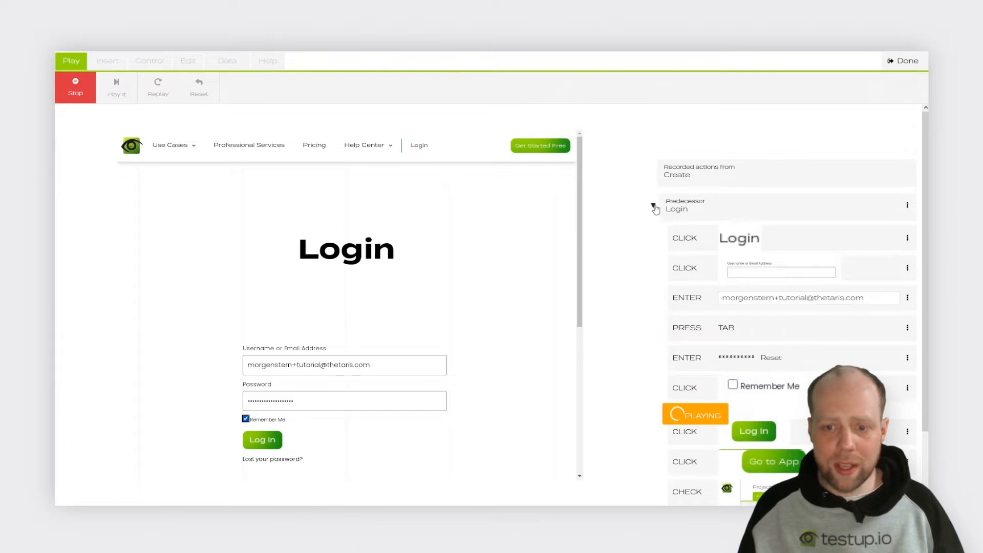
click(652, 204)
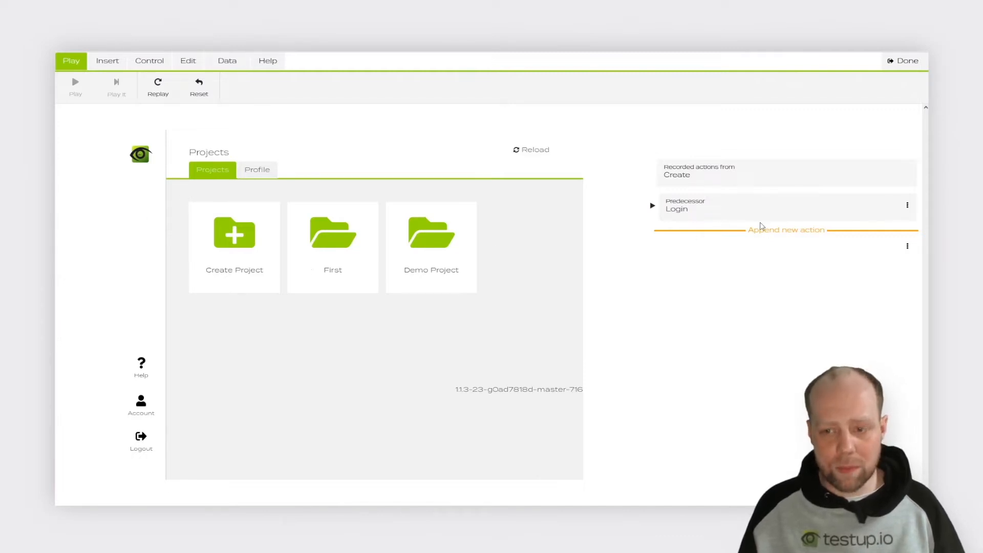
Step: Append a Click action on the Create Project tile after the Login predecessor and play it
click(763, 229)
drag(195, 211, 279, 284)
click(233, 237)
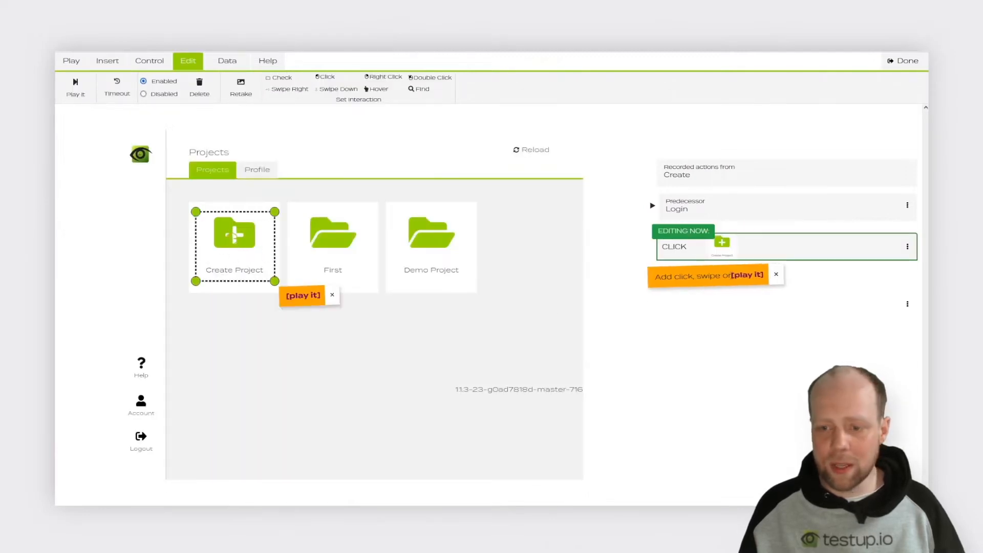
click(751, 276)
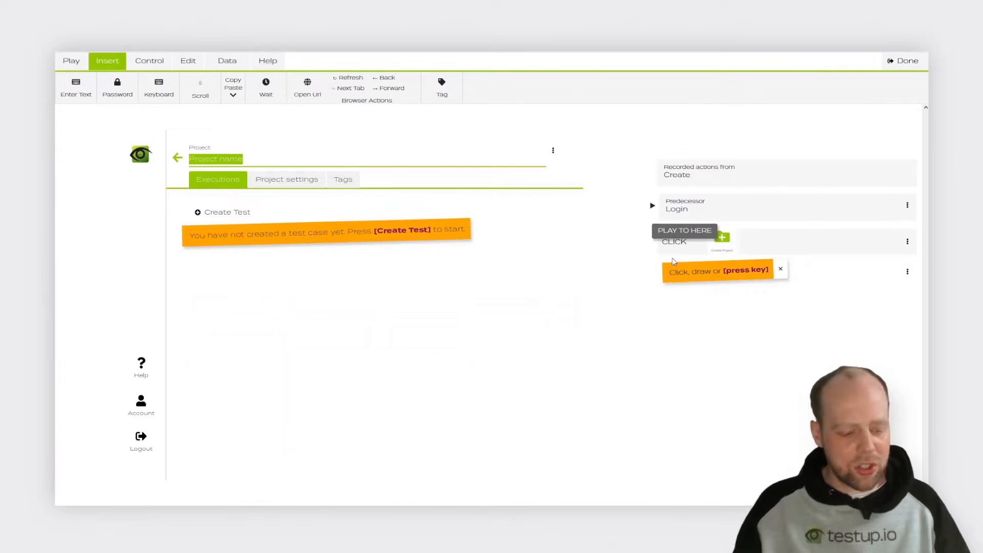
Step: Add an Enter action that fills in "Test Project" as the project name
text(Test)
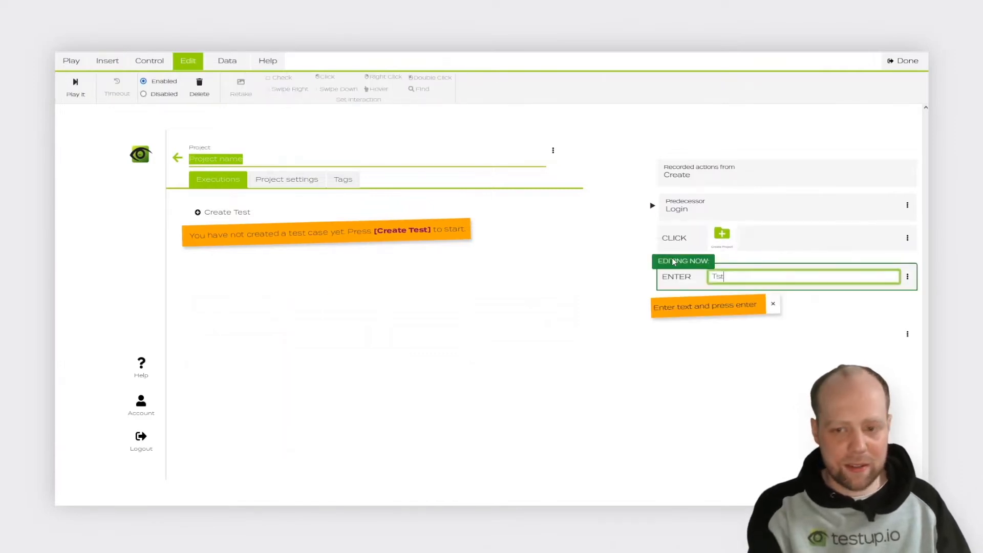
text( Proj)
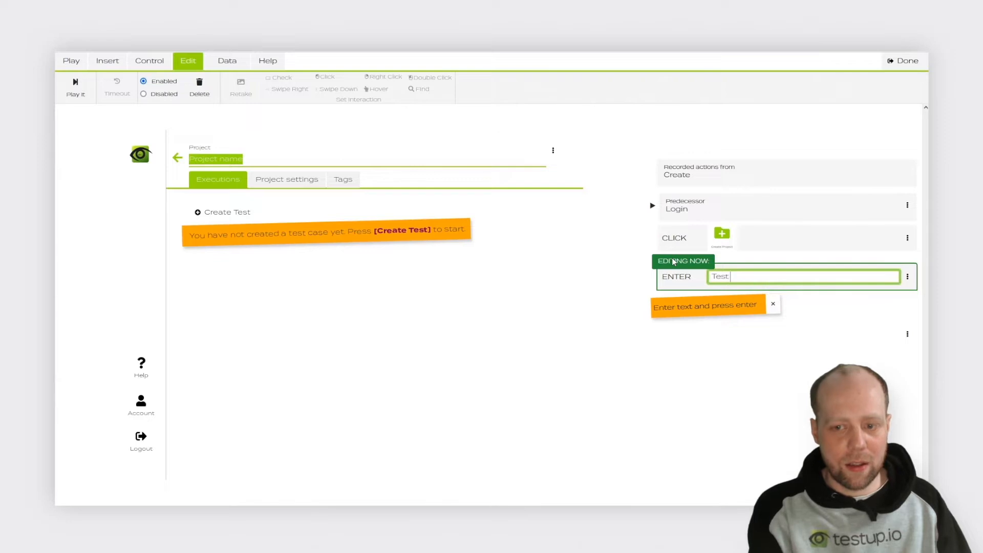
text(ect)
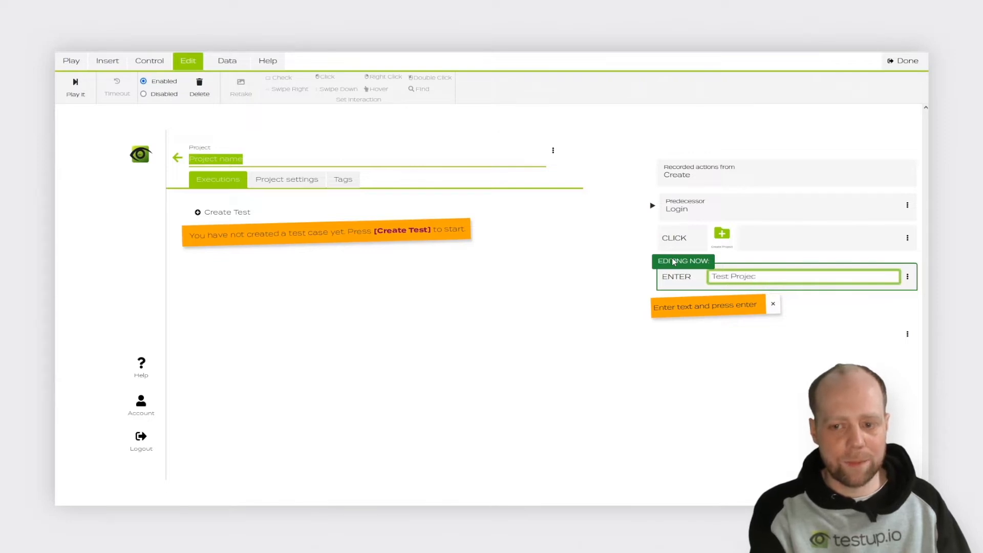
key(Return)
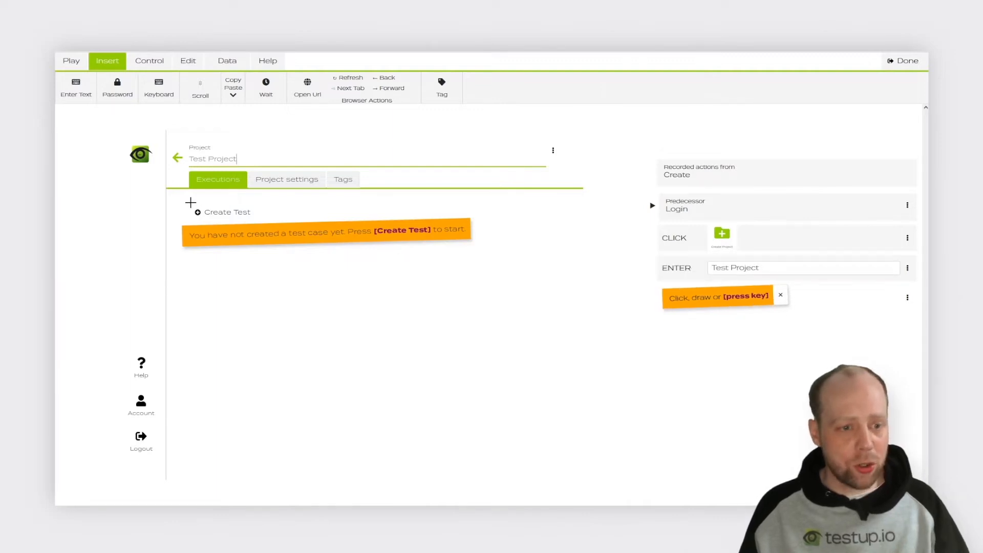
Step: Record a Click action on Create Test and an Enter action that names the test case "Test Test"
drag(184, 203, 264, 221)
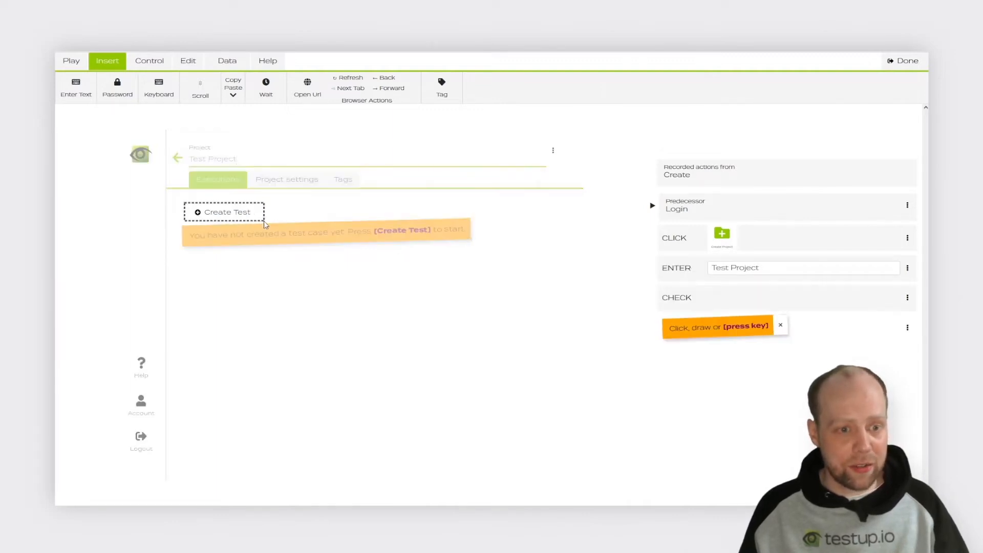
click(291, 236)
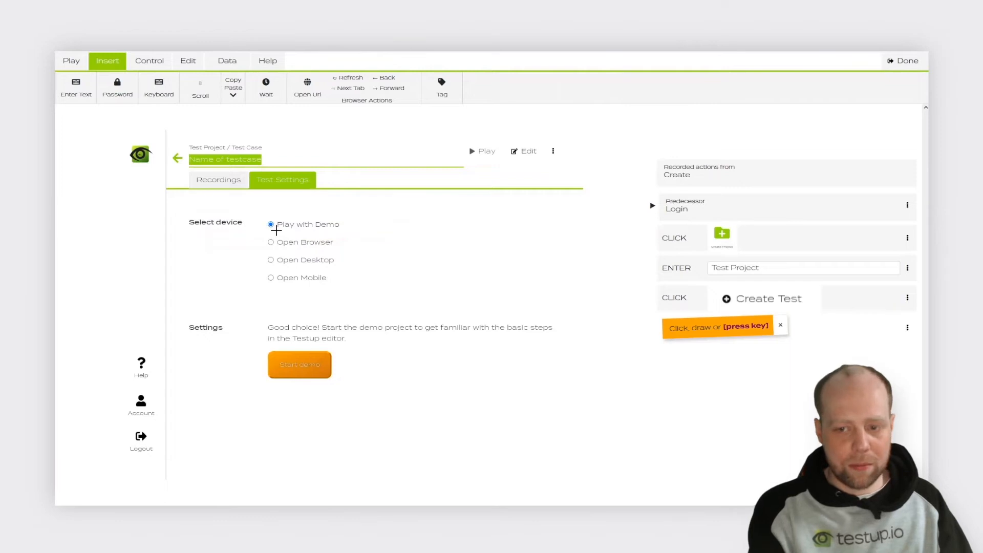
text(Test)
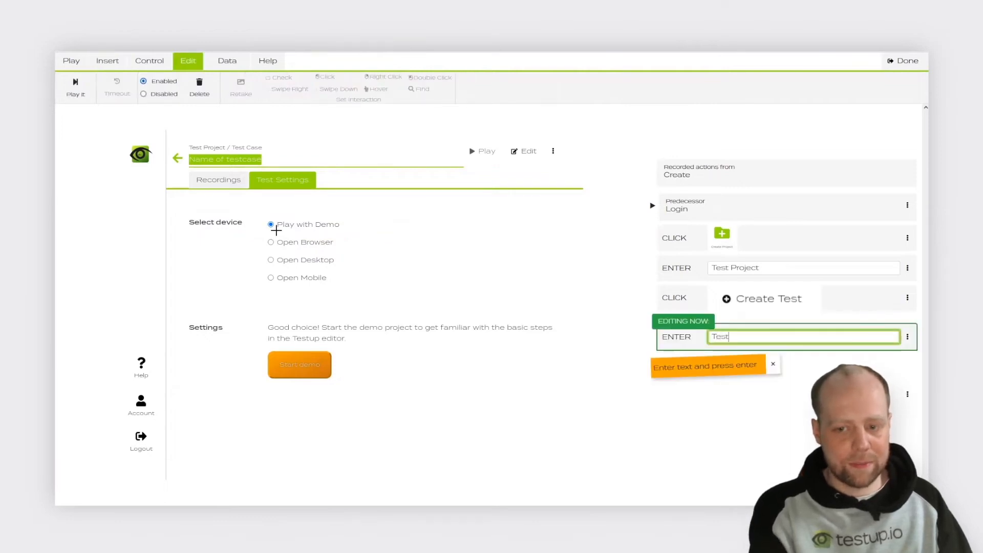
text( Test)
key(Return)
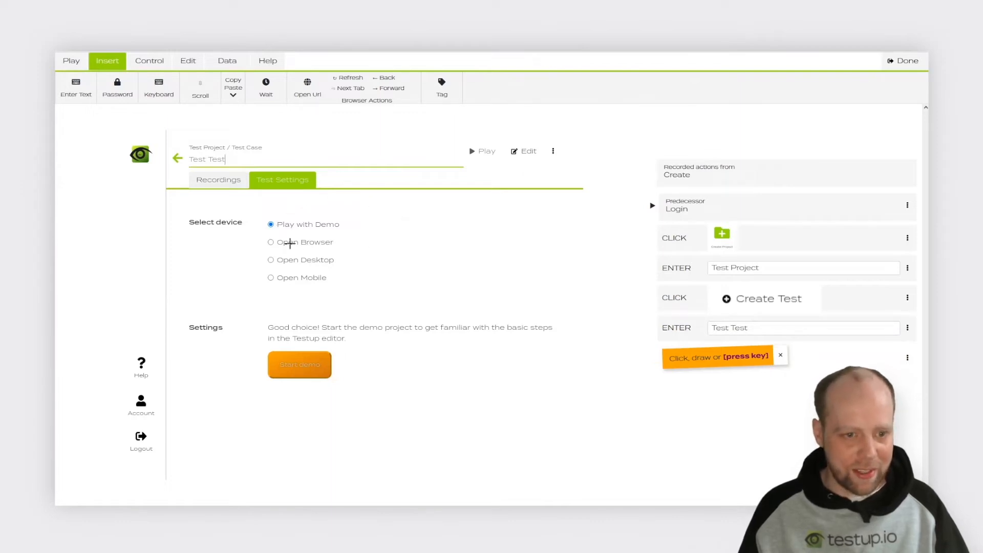
Step: Record selecting the Open Browser device and entering "testup.io" in the Url field of the test settings
drag(256, 230, 355, 251)
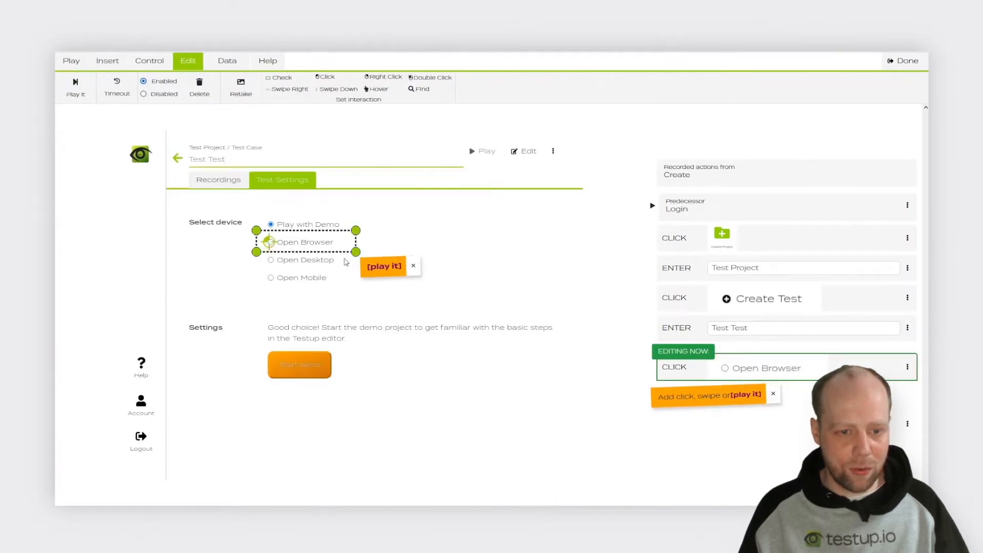
click(379, 268)
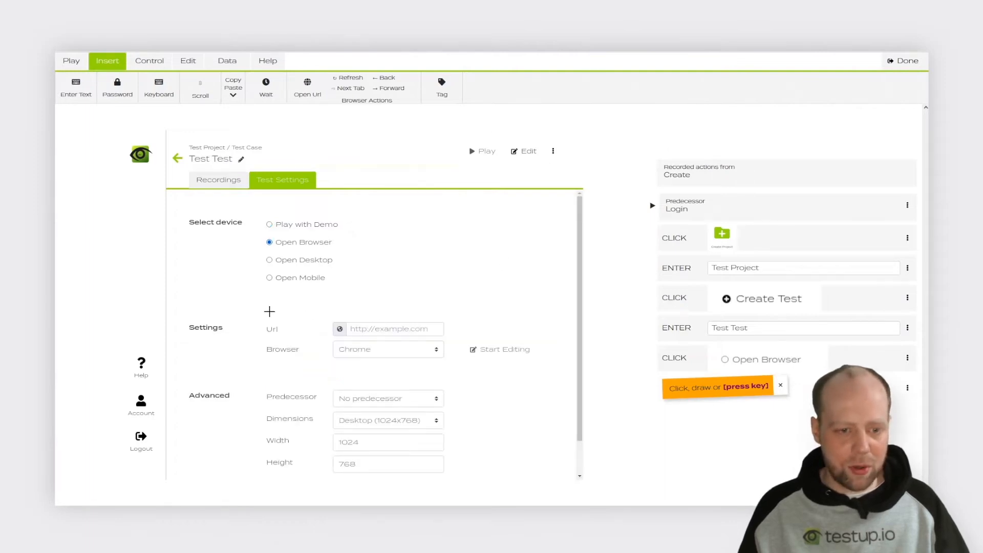
drag(319, 312, 458, 341)
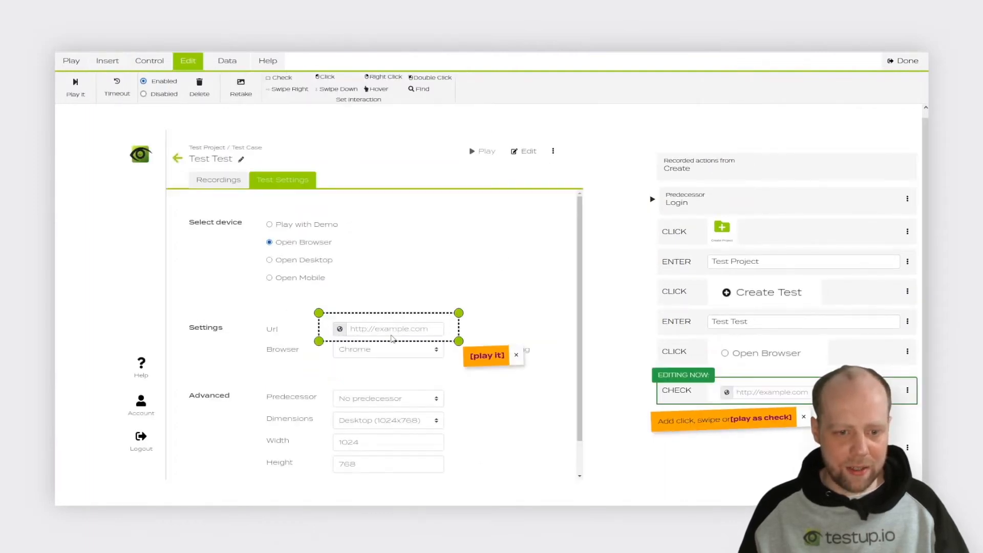
click(478, 356)
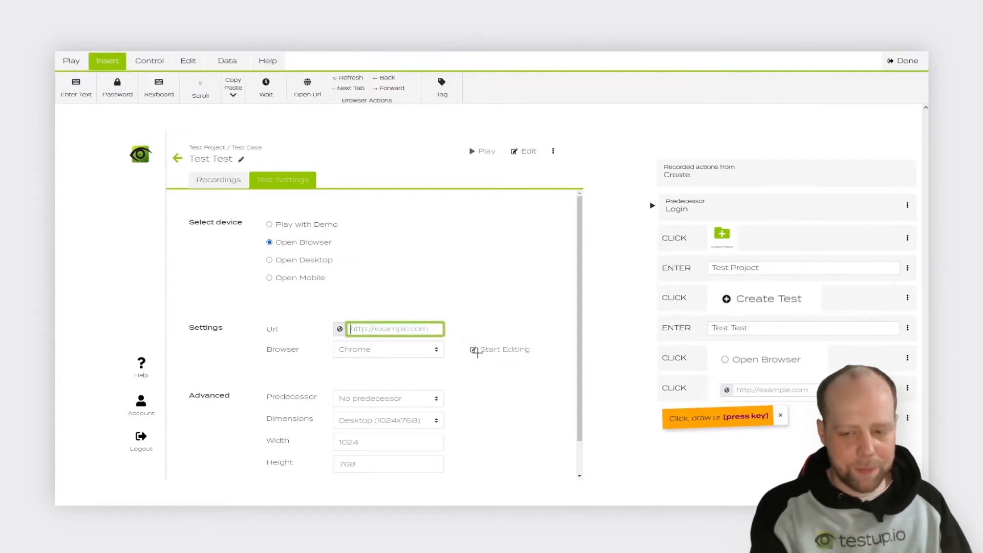
text(t)
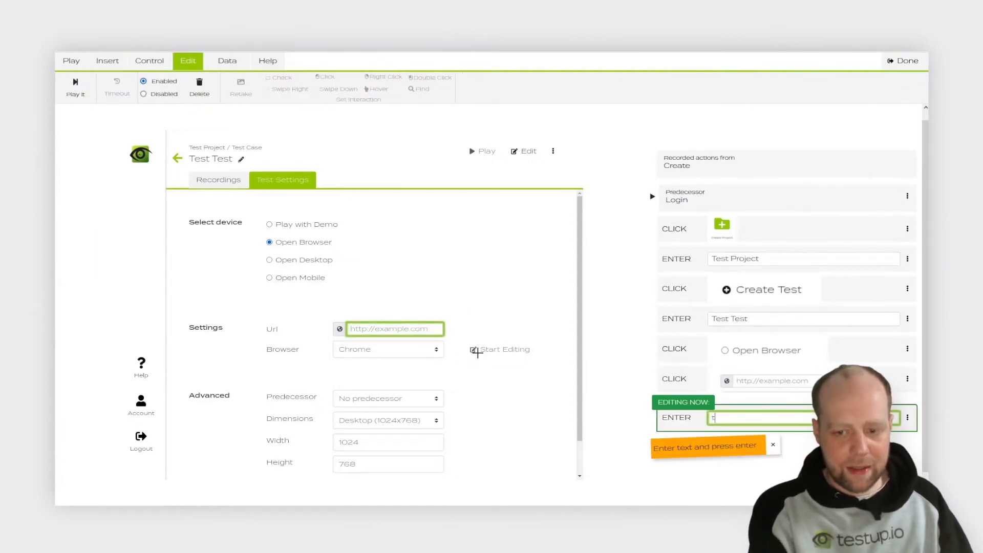
text(estup.io)
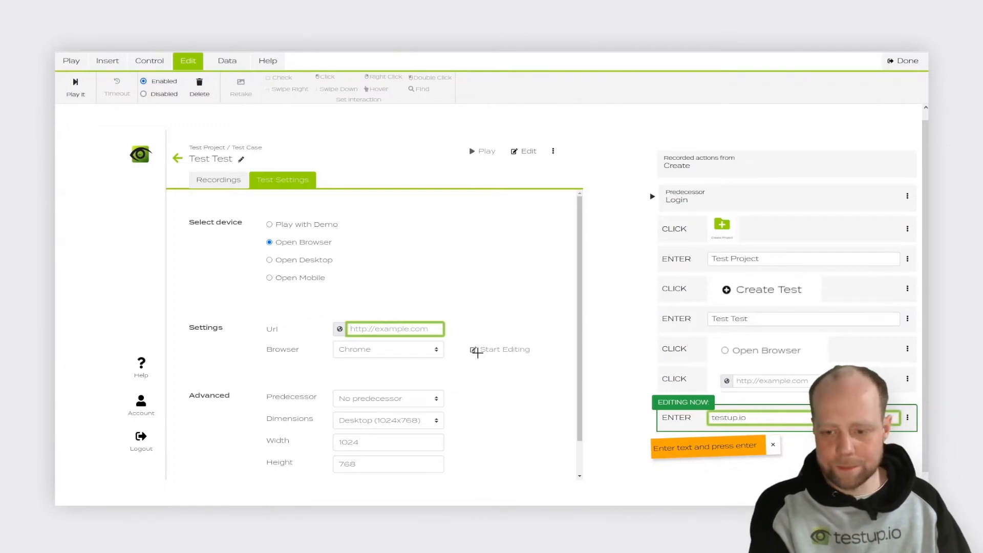
key(Return)
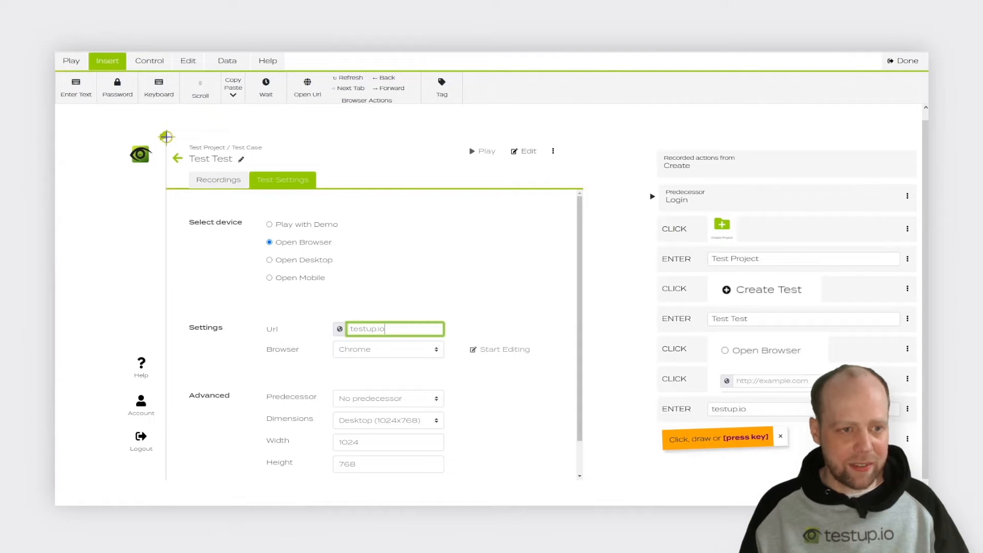
Step: Record Click actions on the back arrow beside Test Test and on the three-dot options menu beside Play All, playing each
drag(166, 137, 280, 169)
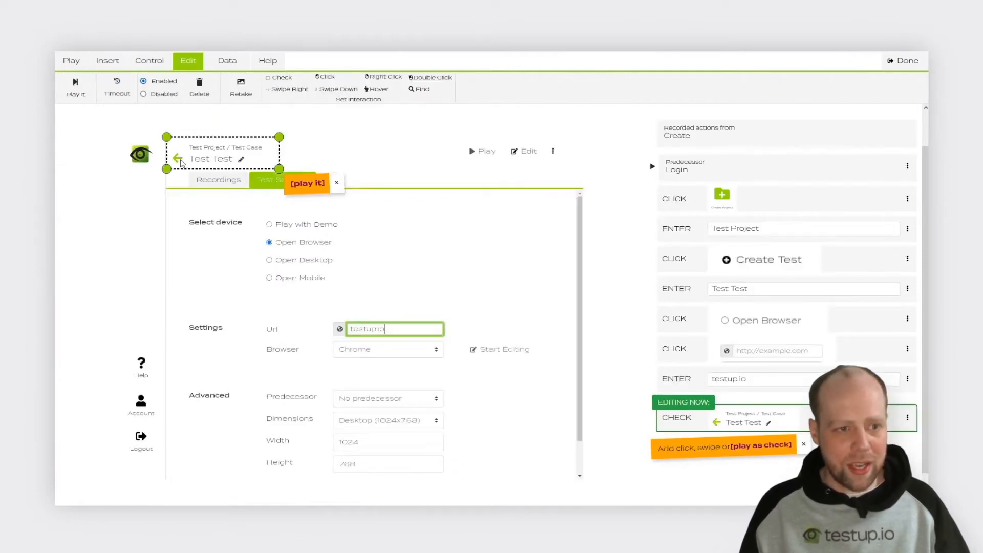
click(308, 185)
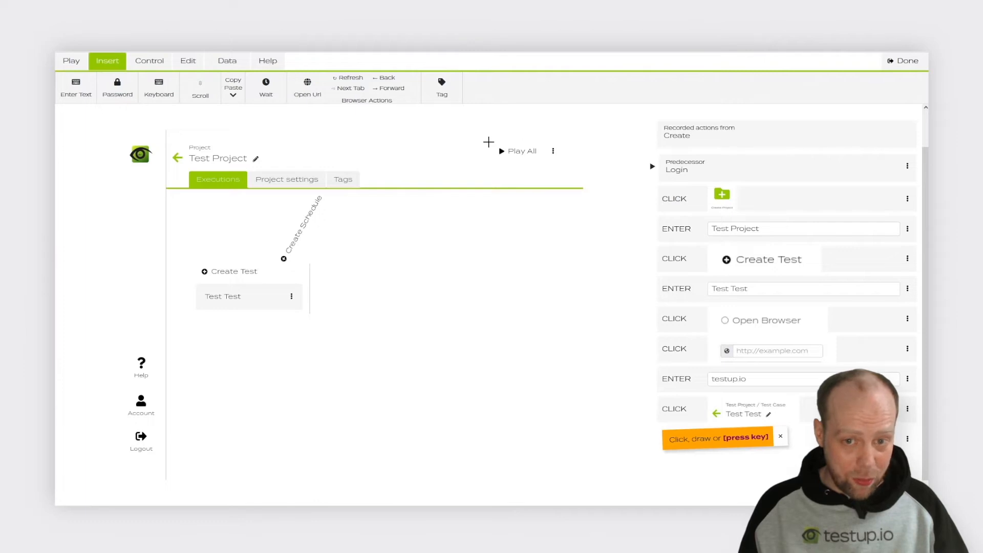
drag(488, 142, 566, 162)
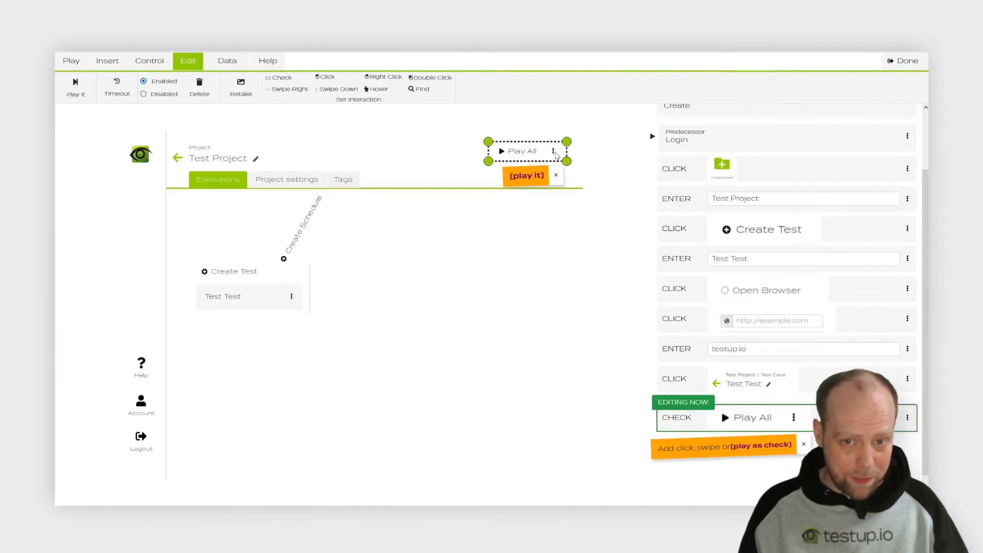
click(533, 178)
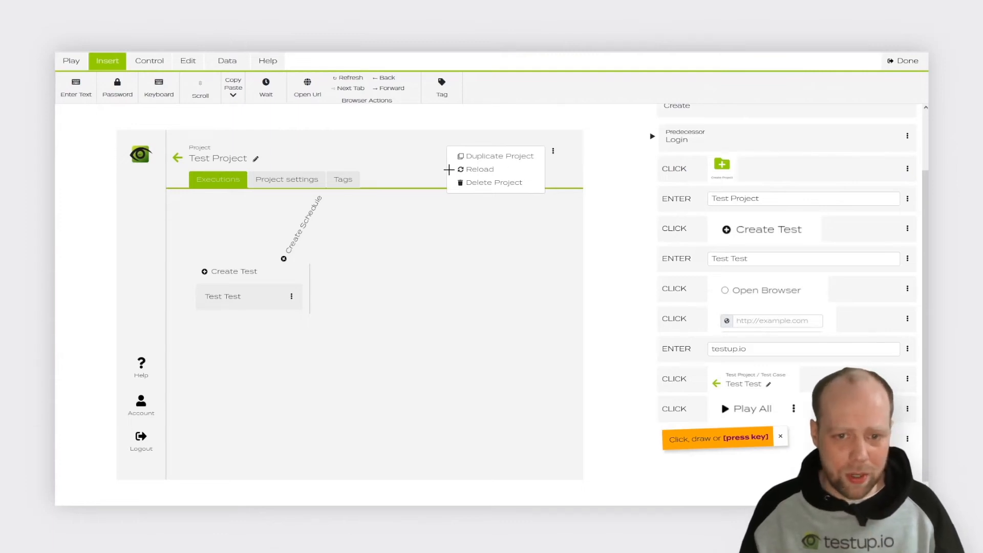
Step: Record Click actions on Delete Project and on Really Delete to remove the test project
drag(451, 173, 513, 187)
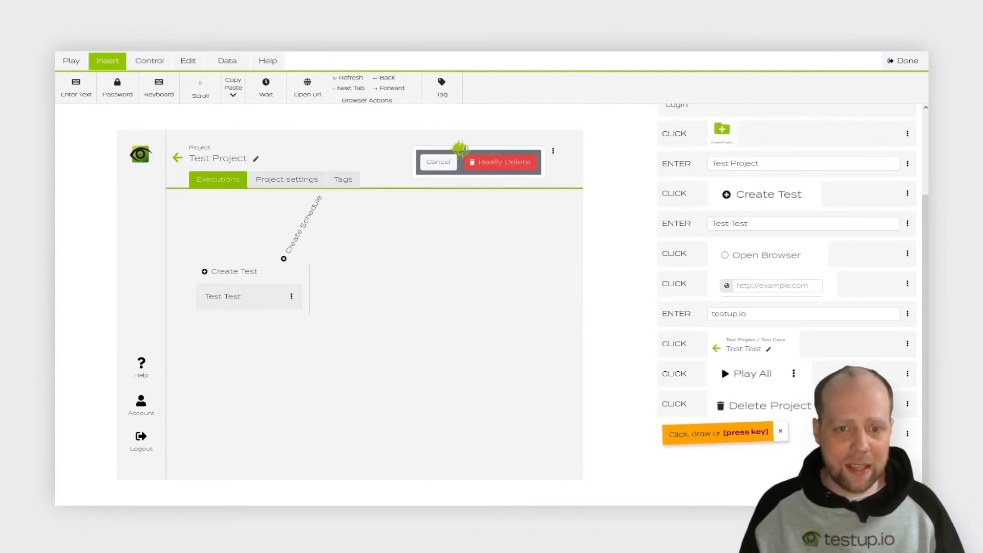
drag(460, 149, 540, 176)
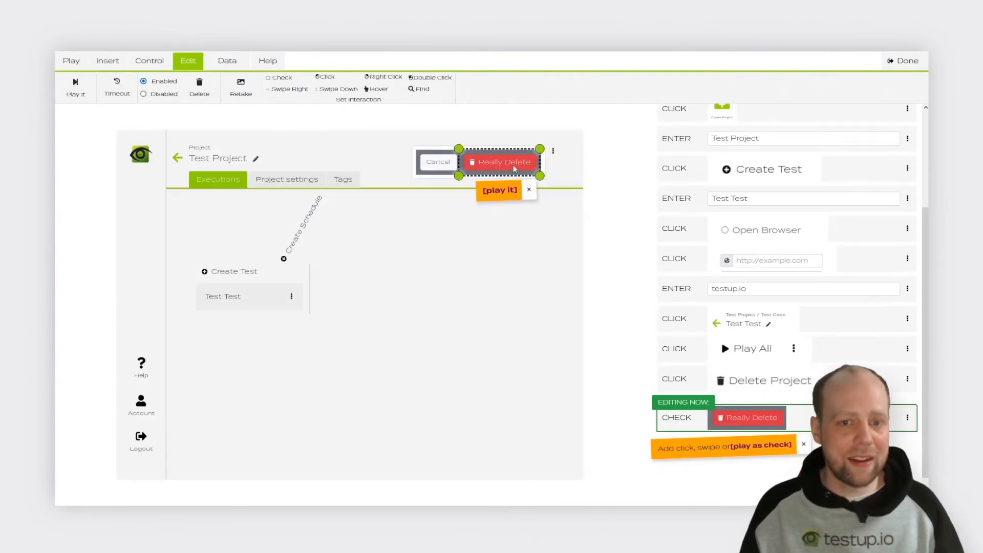
click(509, 191)
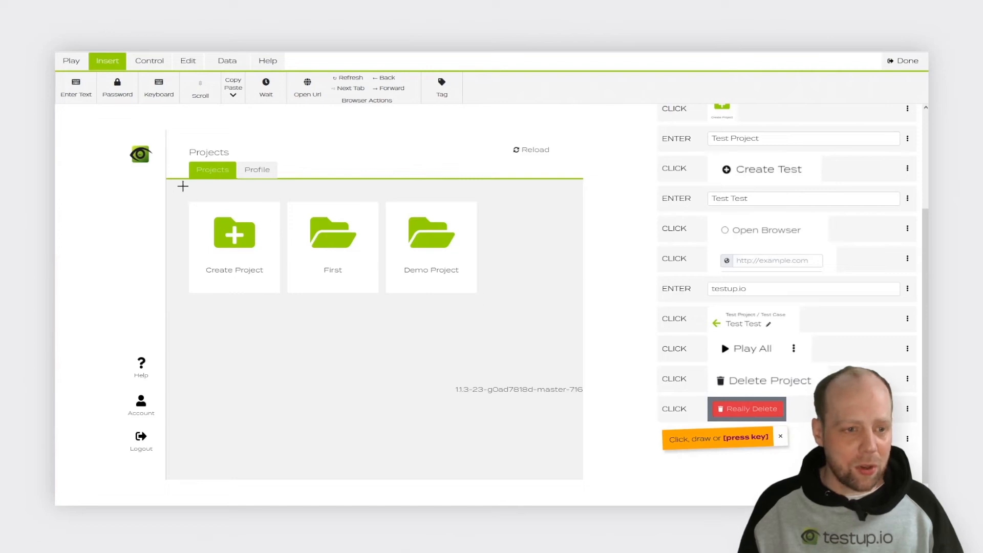
Step: Add a Check action on the Projects heading with its Projects and Profile tabs, finish editing, and play the Create test case
drag(170, 138, 312, 184)
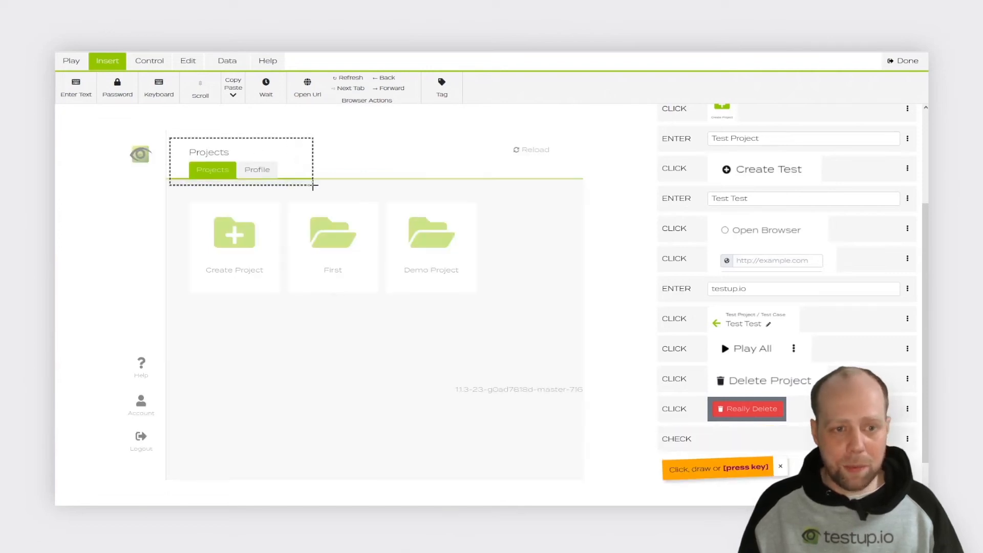
click(342, 201)
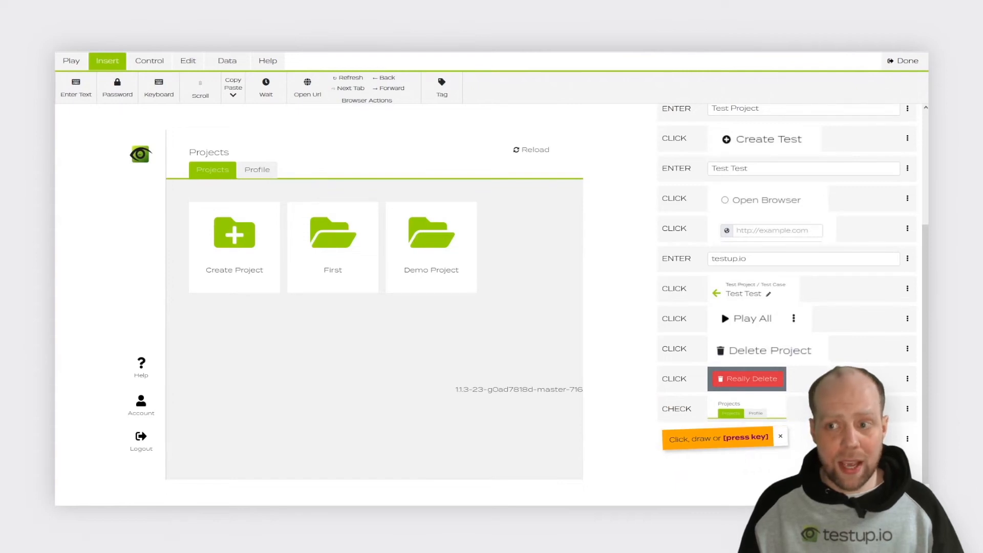
click(903, 62)
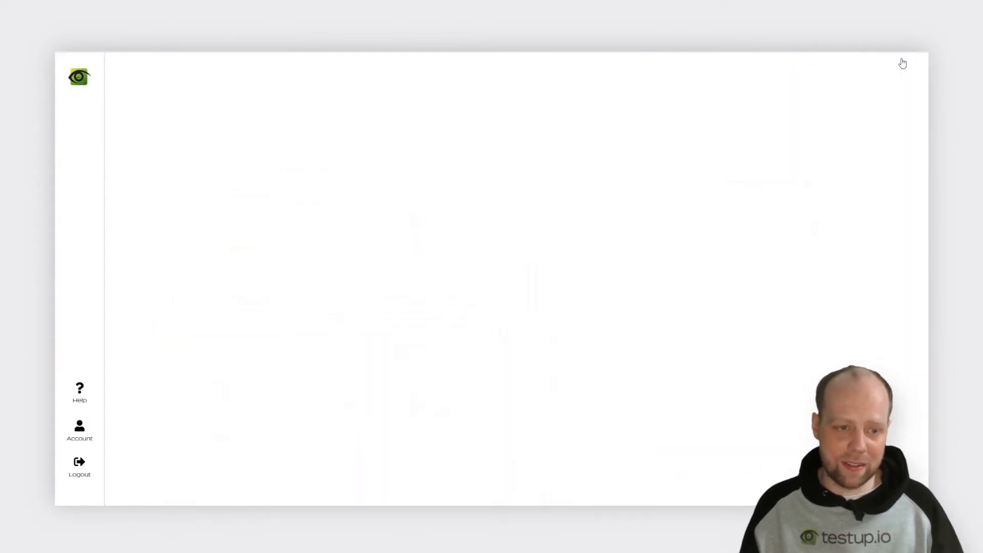
click(821, 83)
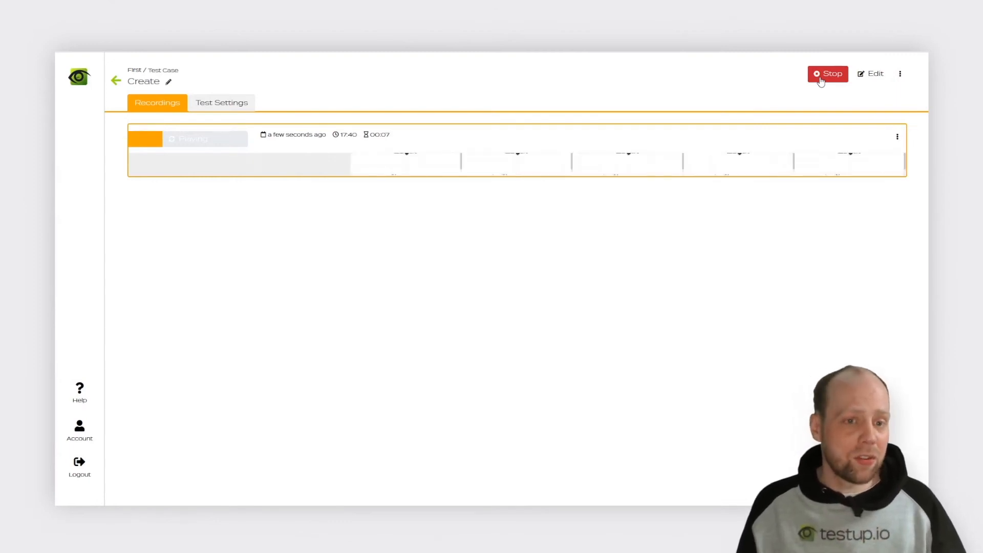
Step: Create another test case in the First project with the Open Browser device and Login as its predecessor
click(115, 85)
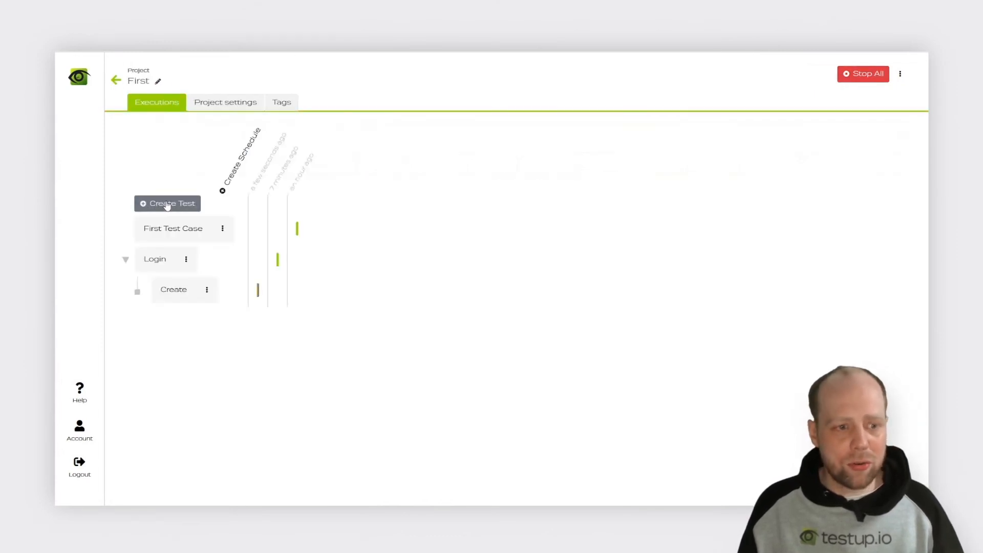
click(167, 203)
click(291, 166)
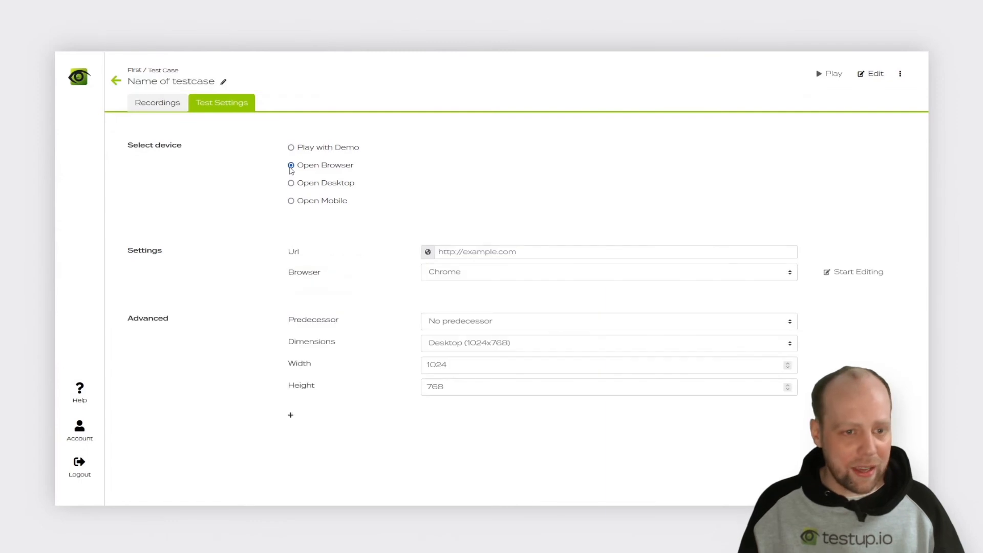
click(448, 328)
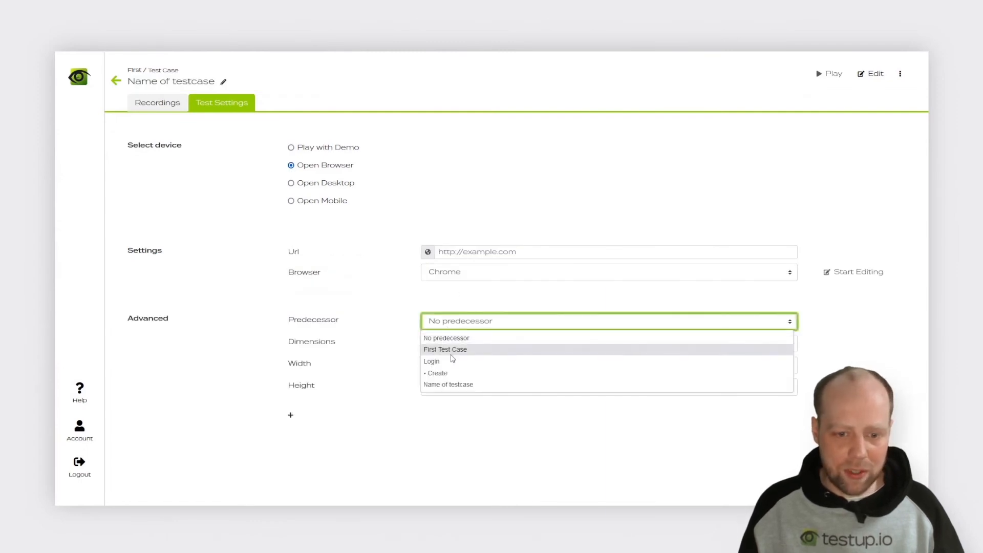
click(452, 361)
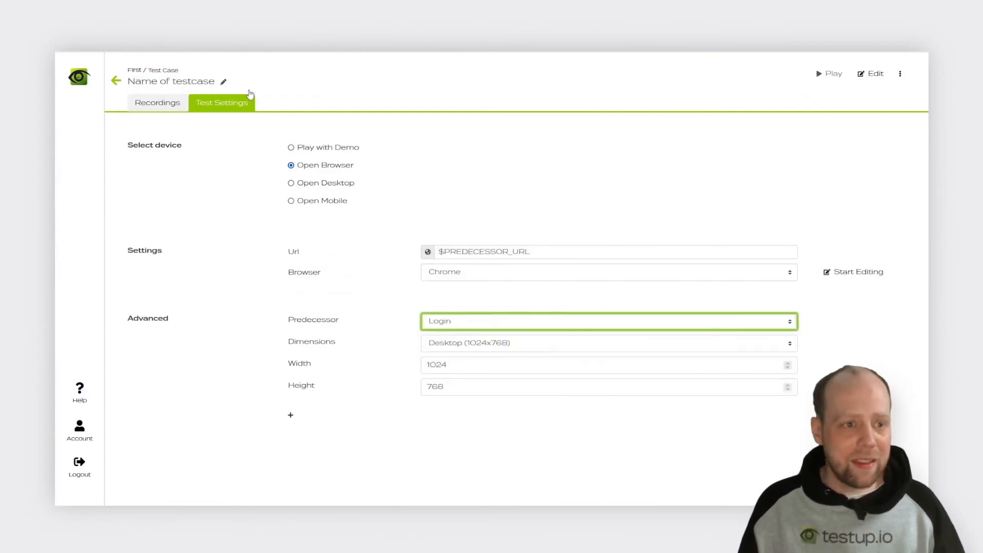
Step: Name the new test case "Rename"
click(224, 84)
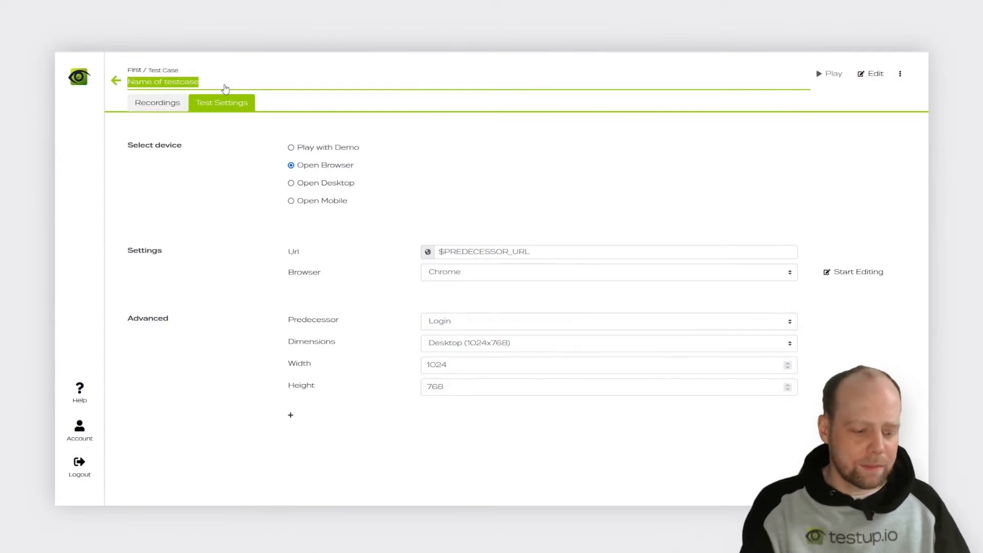
text(Re)
key(BackSpace)
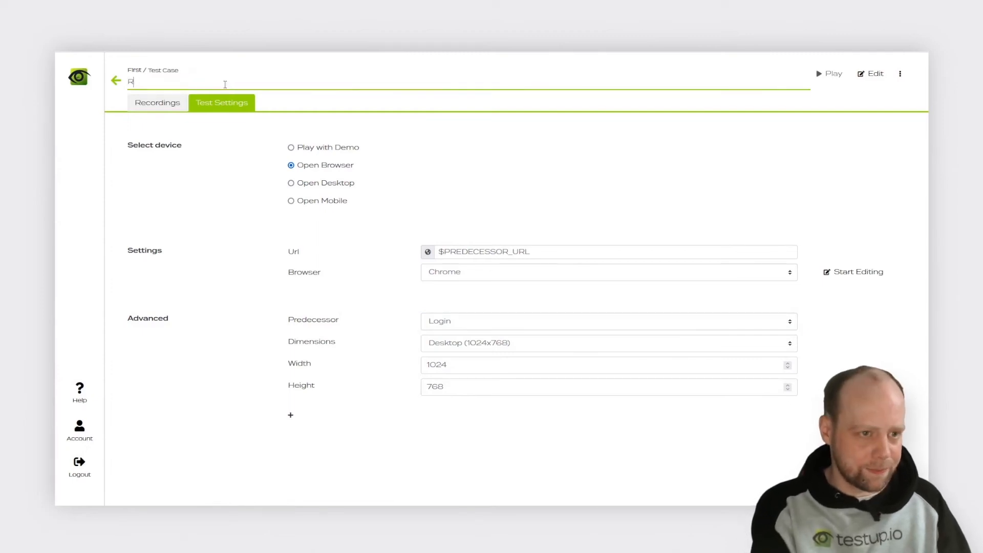
text(ename)
key(Return)
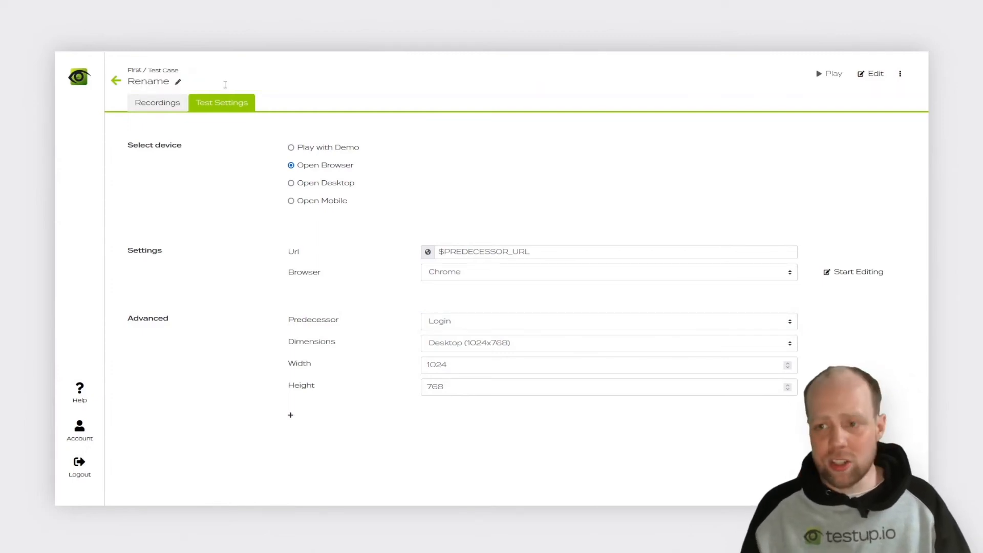
Step: Open the latest execution of the Create test from the First project's overview and scrub through its recording to the end
click(115, 82)
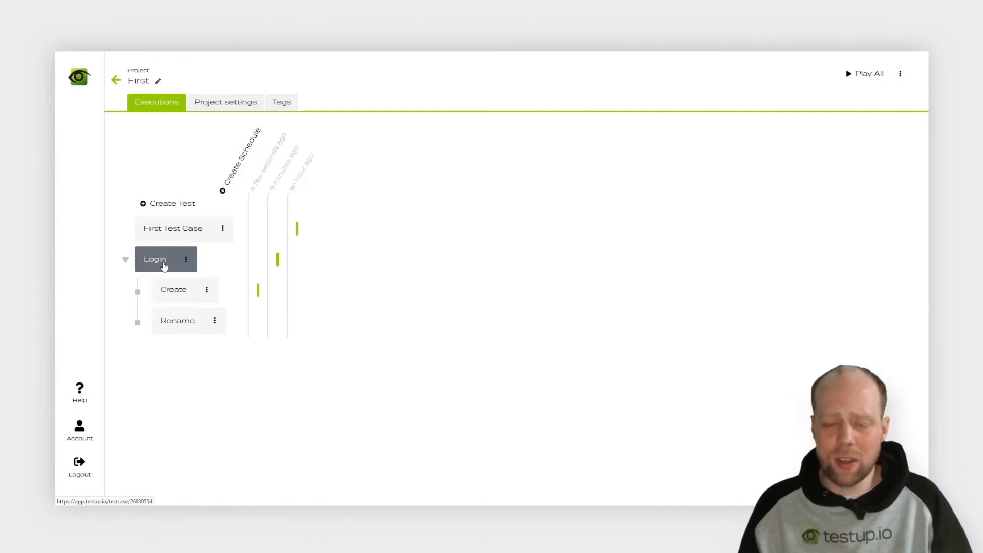
click(258, 291)
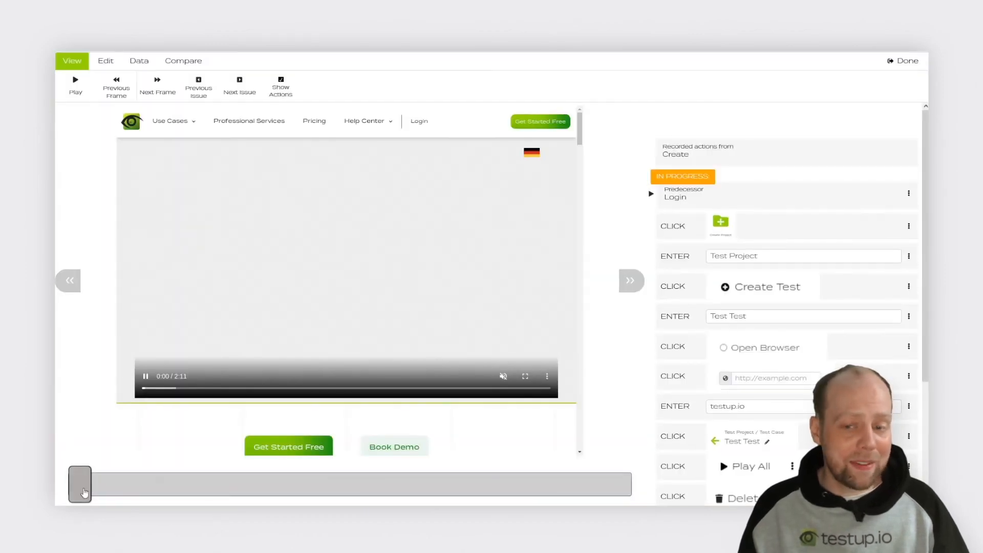
drag(85, 492, 619, 500)
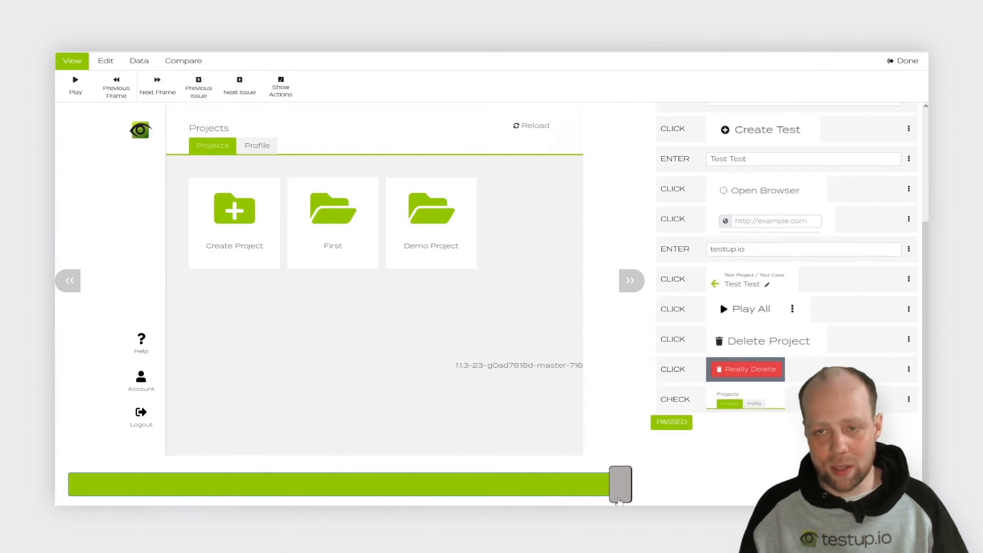